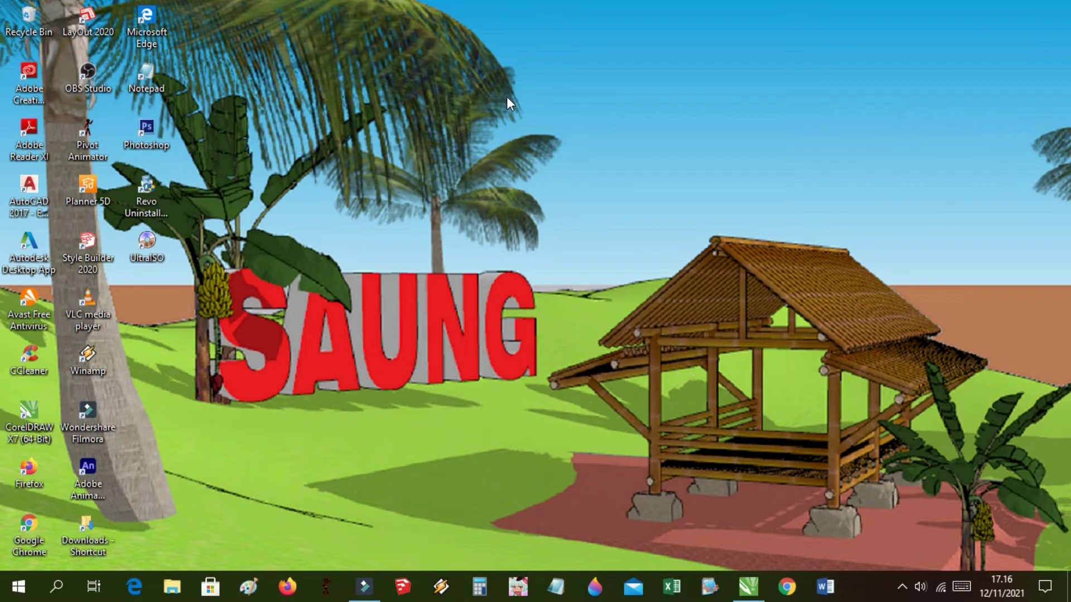
- Switch to the open CorelDRAW document and examine the solid, gradient and soft-ring example circles
left_click(749, 585)
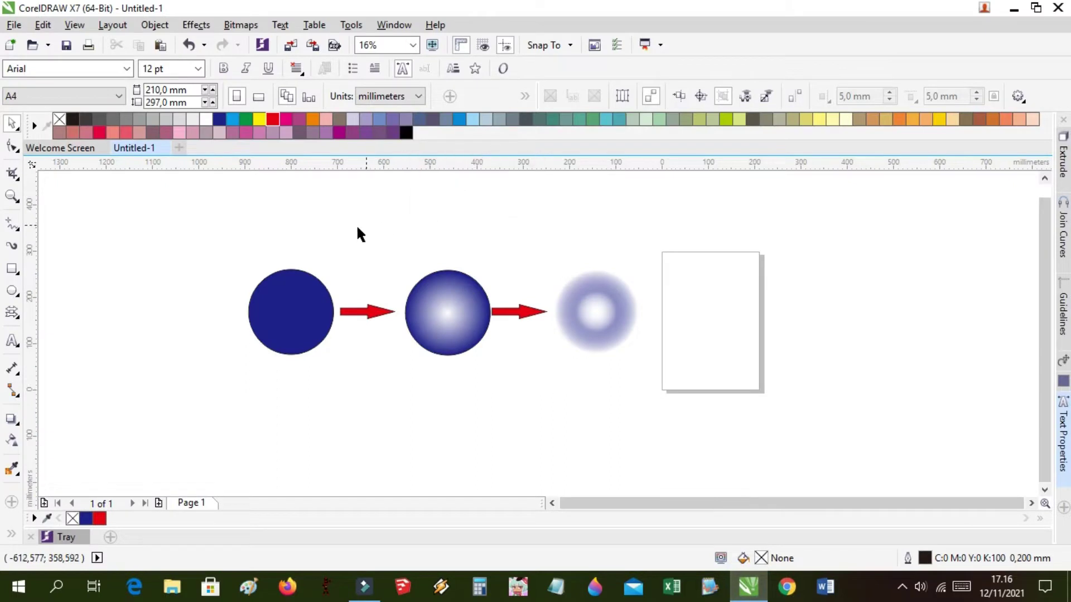
scroll(324, 338, "up", 2)
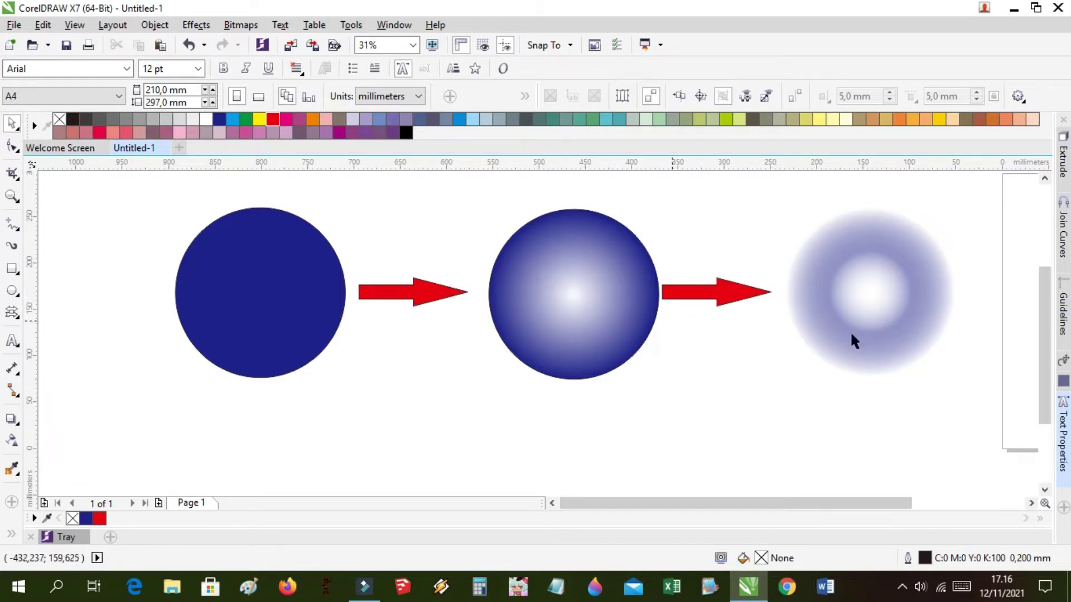
scroll(876, 298, "down", 2)
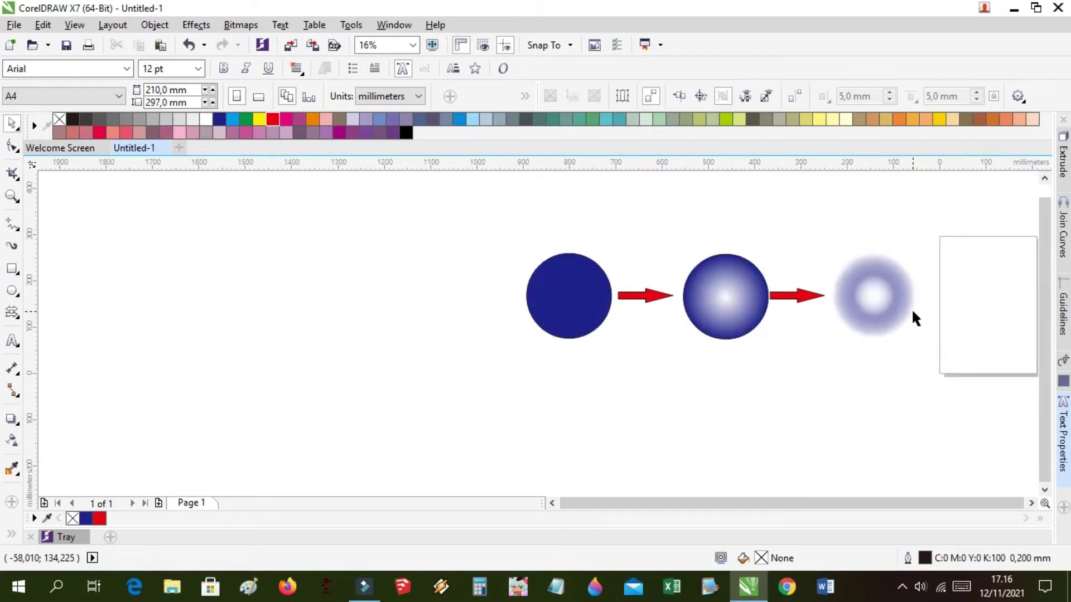
scroll(913, 312, "up", 2)
scroll(460, 298, "down", 2)
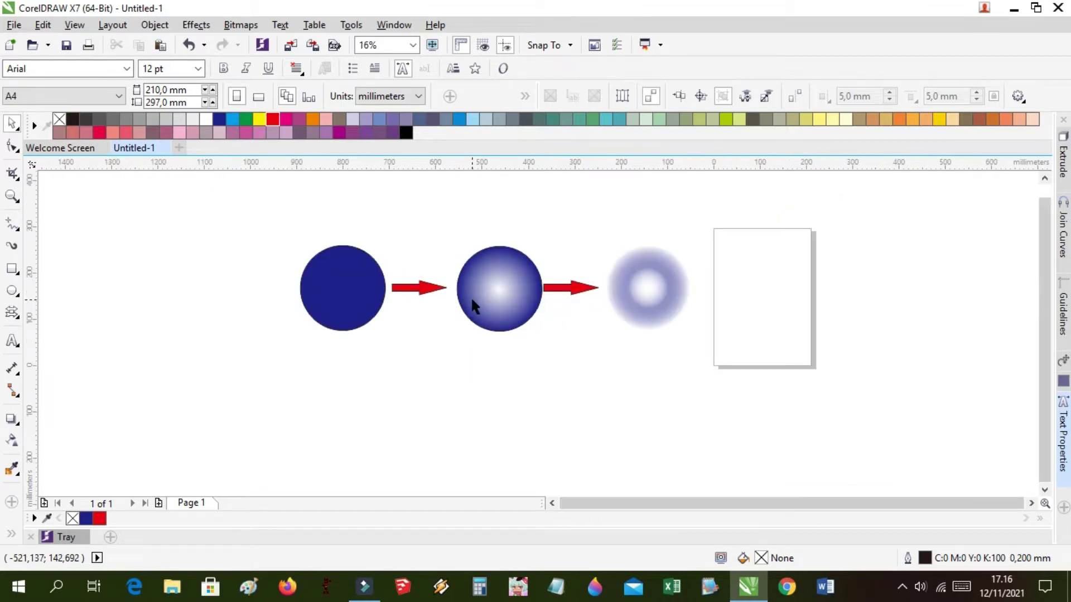
- Draw a circle about 196 mm in diameter below the solid blue example circle
left_click(18, 299)
left_click(60, 289)
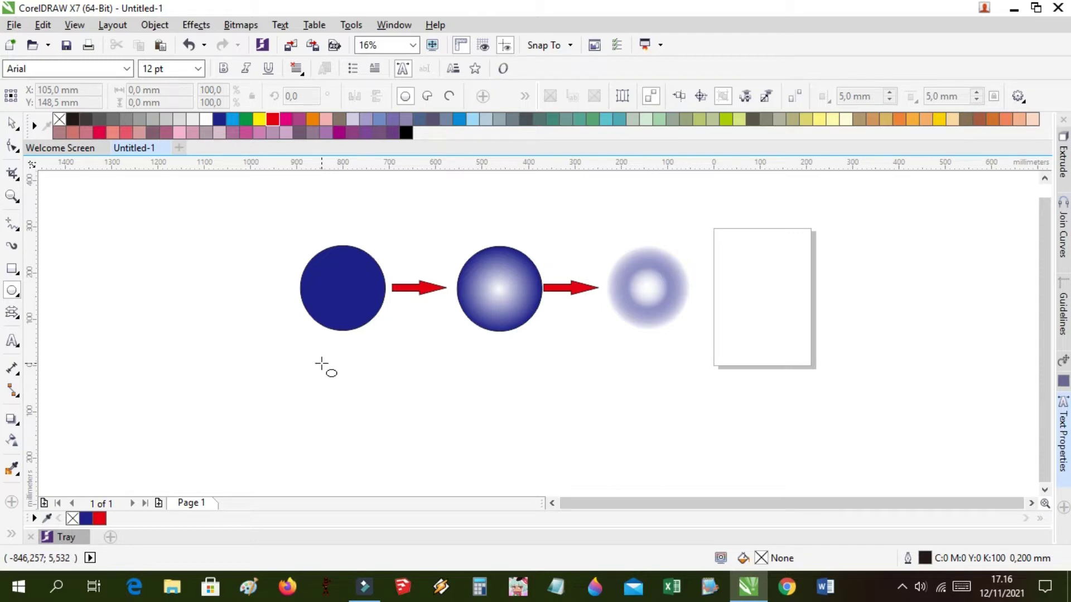
left_click_drag(308, 358, 396, 445)
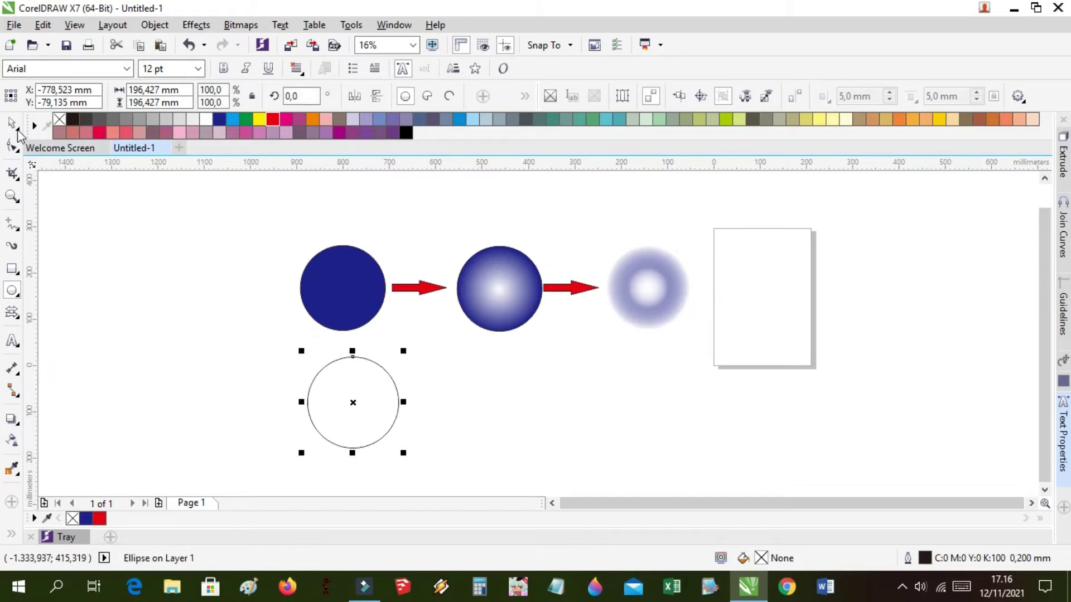
left_click(14, 123)
left_click(85, 229)
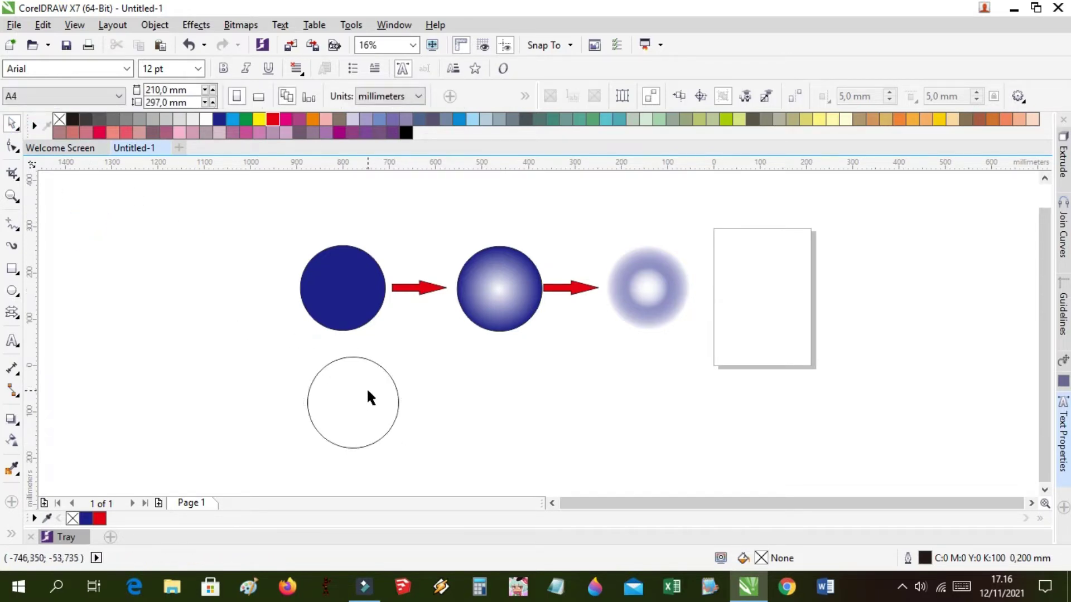
- Fill the newly drawn circle with solid blue, C100 M100 Y0 K0
scroll(368, 397, "up", 2)
scroll(352, 385, "down", 2)
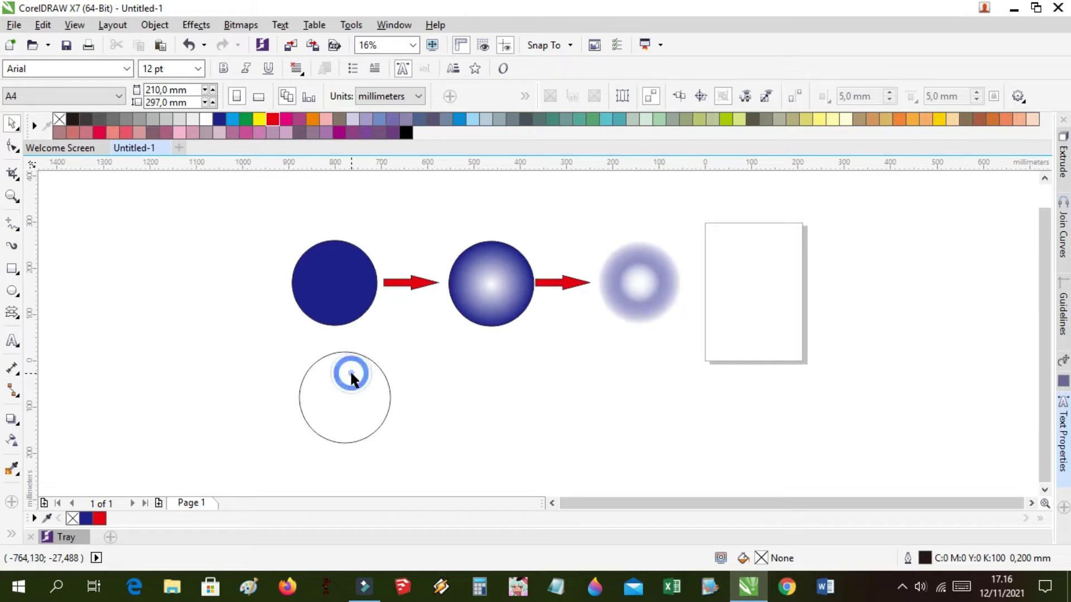
left_click(356, 354)
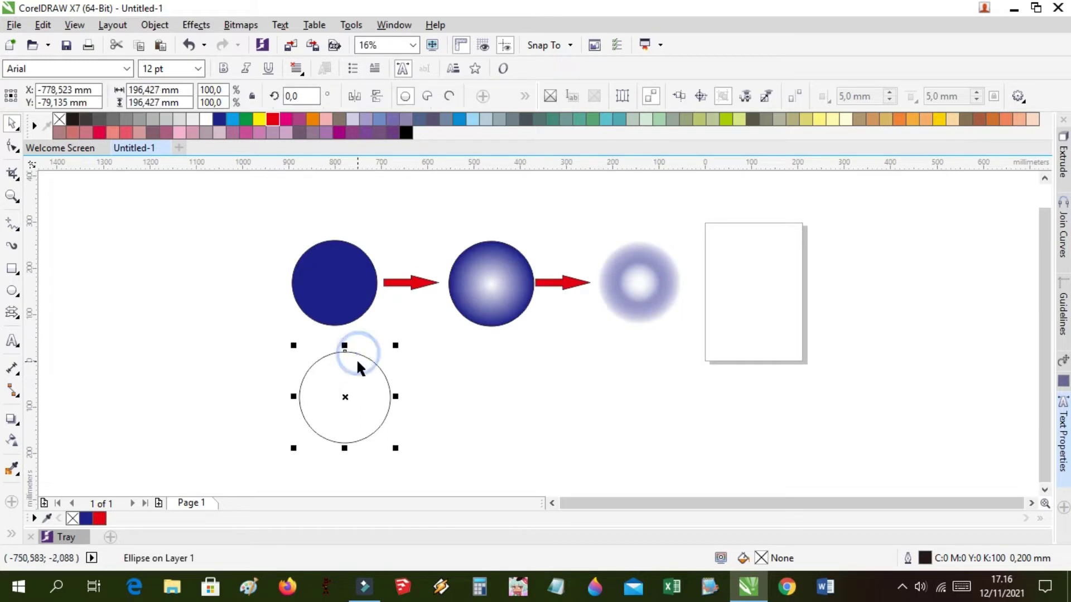
left_click(218, 121)
left_click(276, 362)
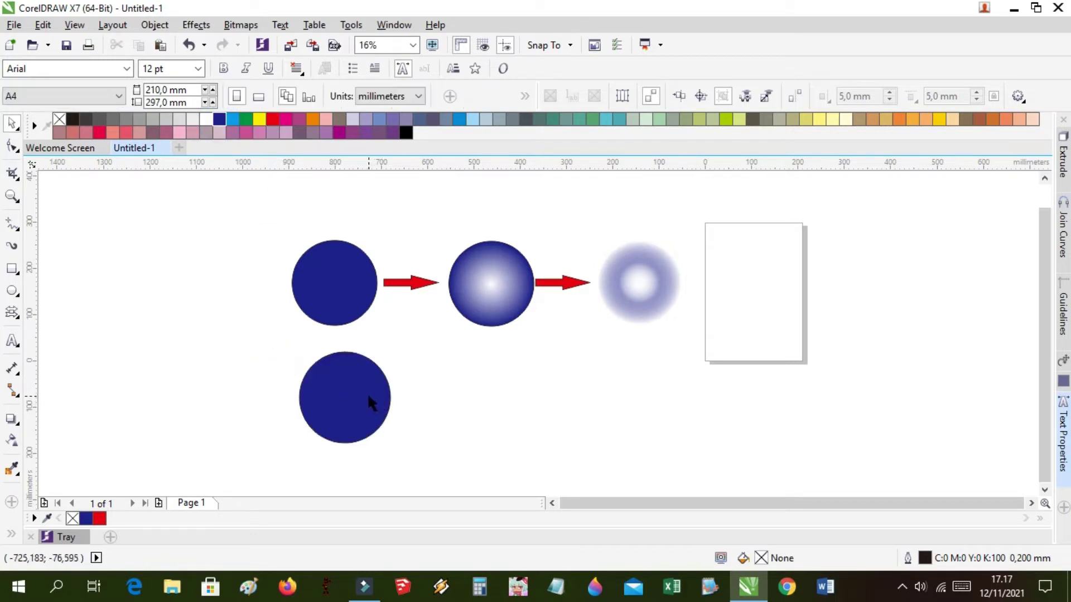
- Place two copies of the new blue circle in a row below the gradient and soft-ring examples
left_click_drag(365, 392, 665, 402)
left_click(216, 293)
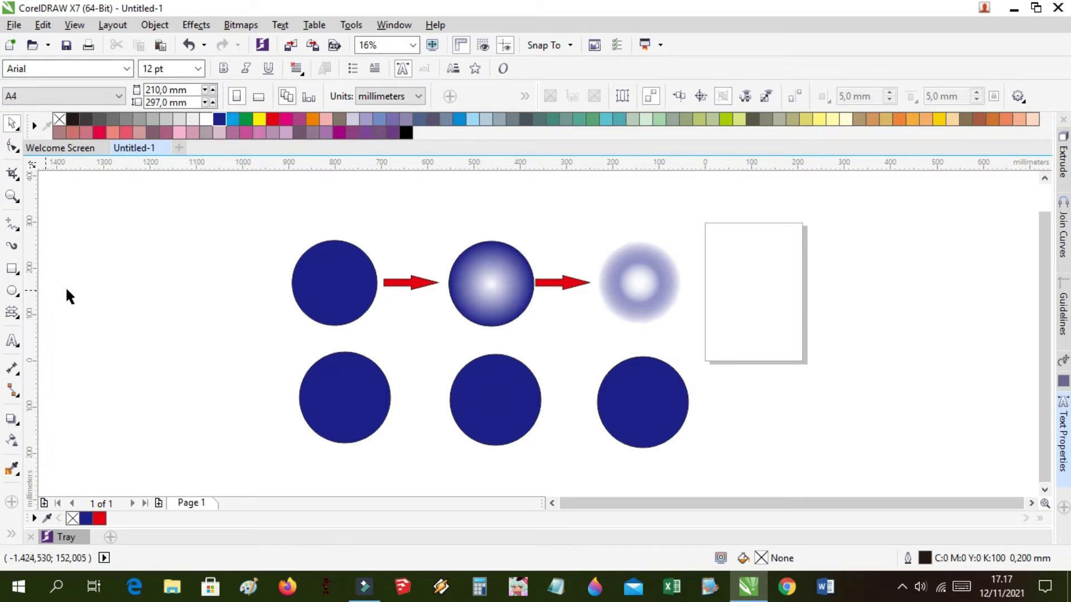
left_click(12, 539)
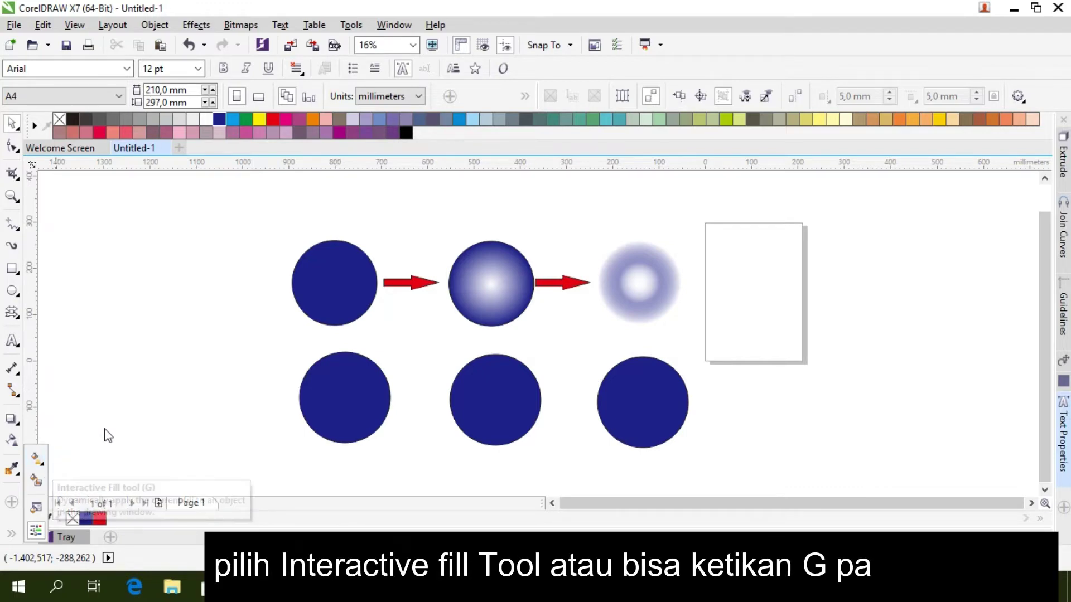
left_click(158, 331)
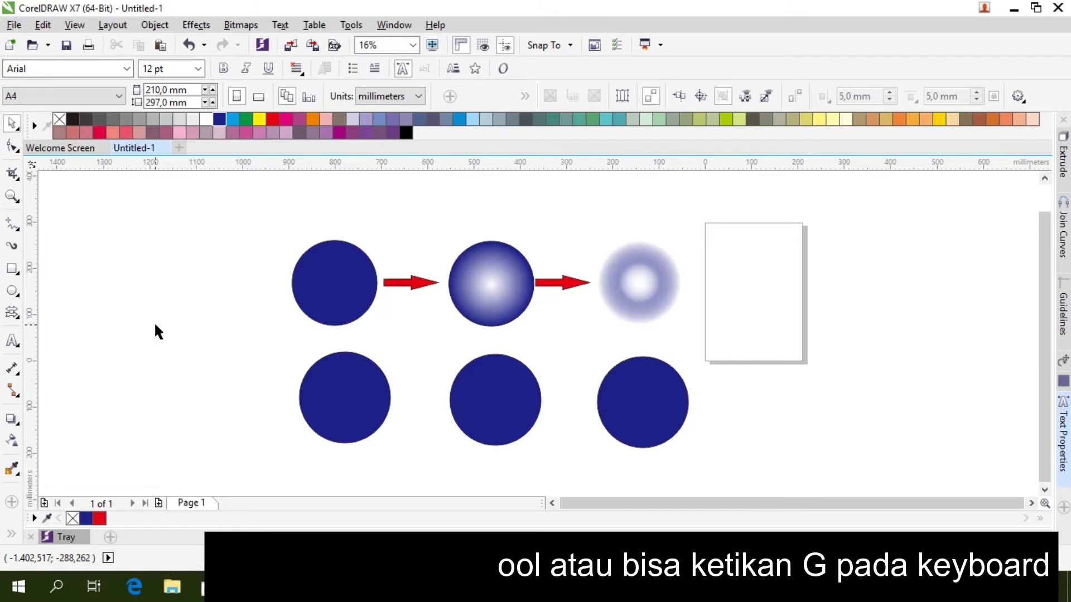
key("g")
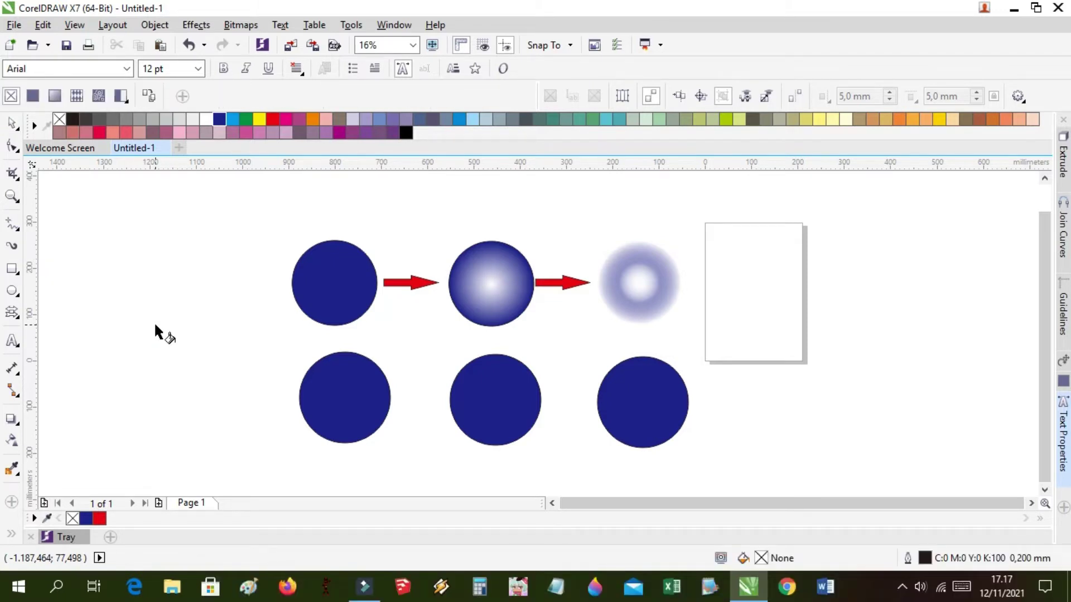
left_click(54, 97)
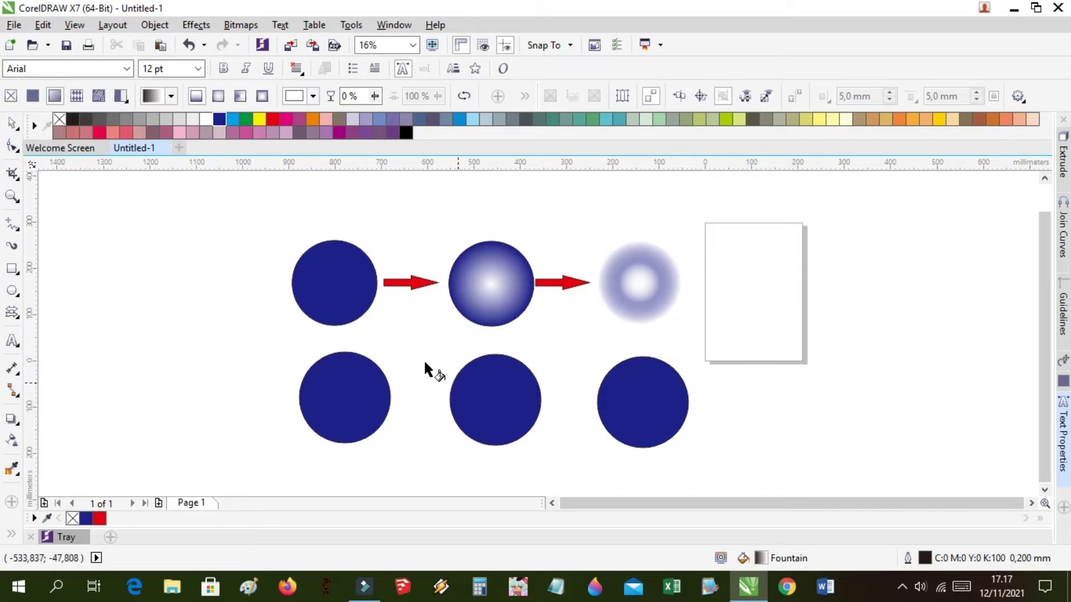
left_click(12, 123)
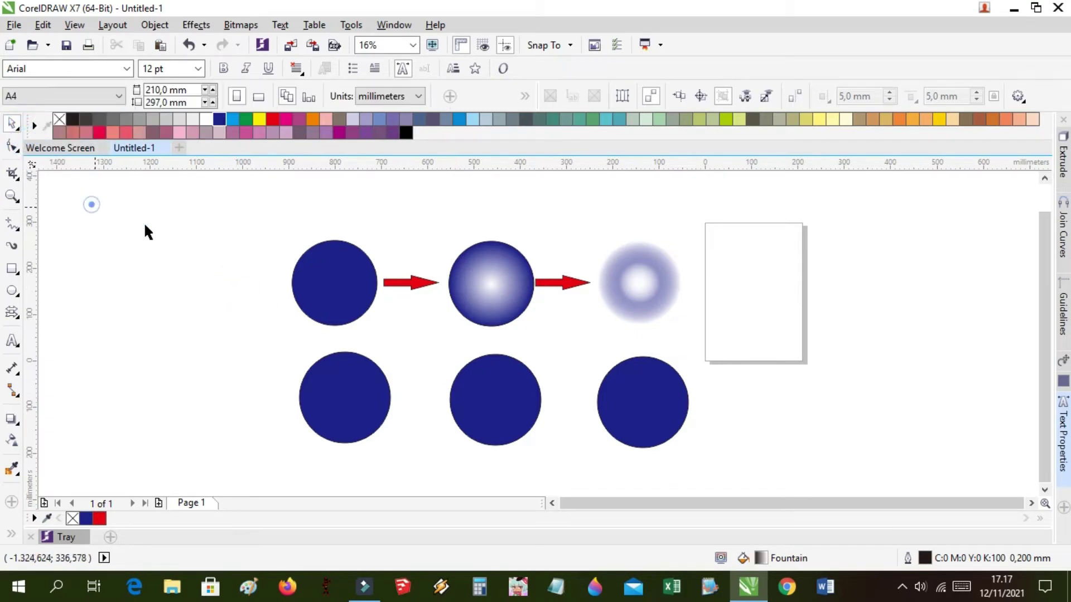
- Apply an elliptical fountain fill to the middle circle of the lower row with the Interactive Fill tool
left_click(477, 394)
key("g")
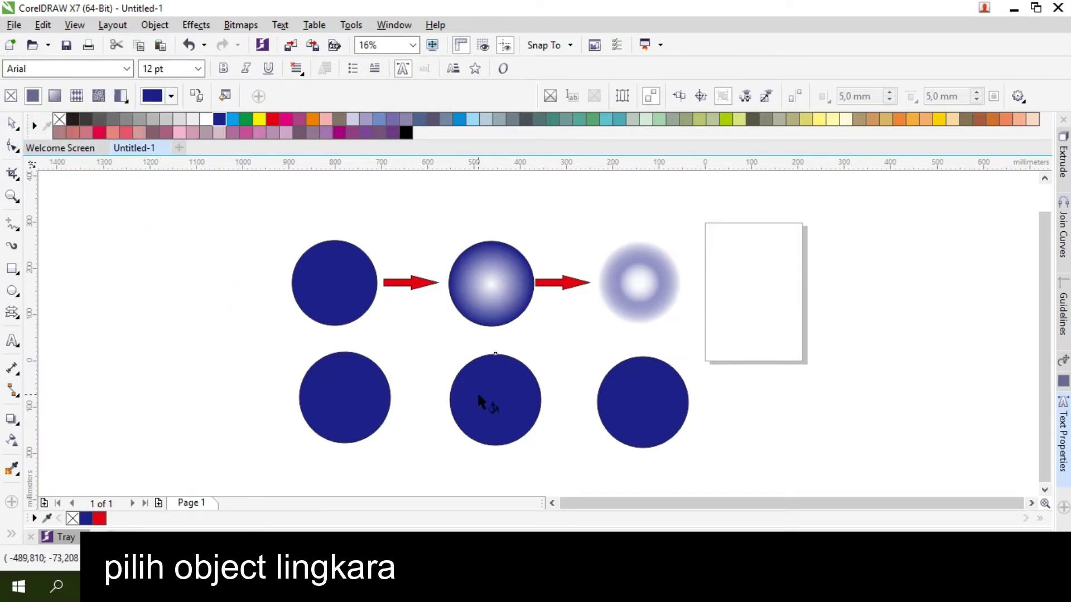
left_click(54, 99)
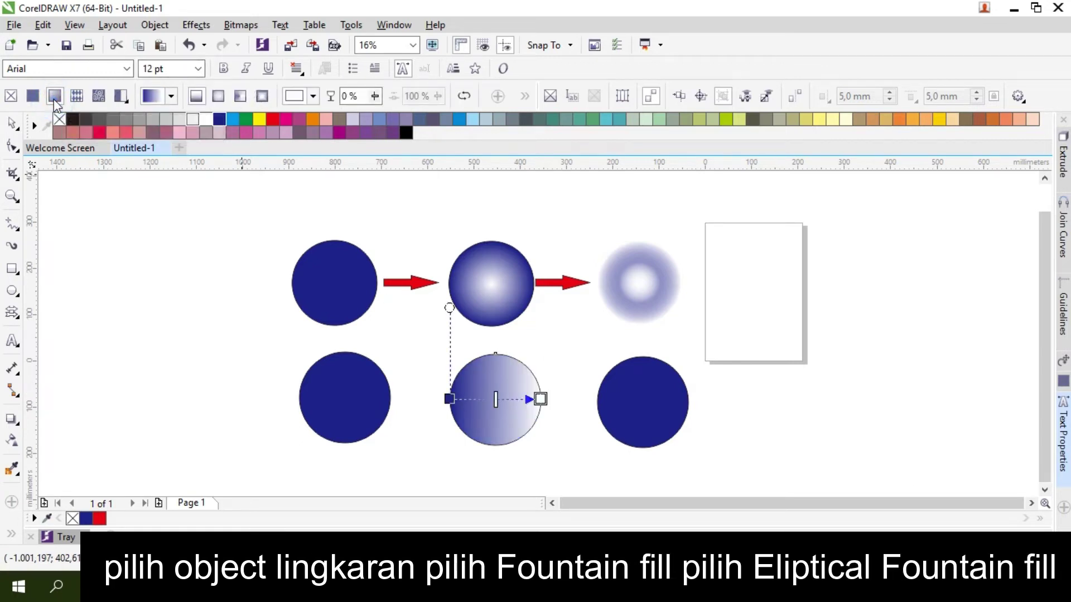
left_click(218, 99)
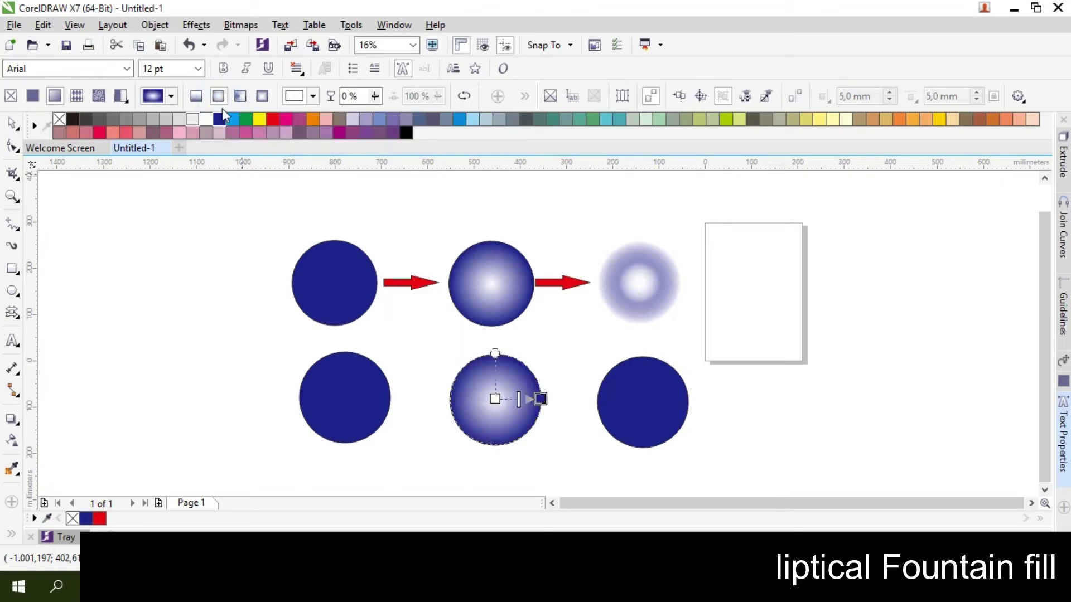
scroll(521, 440, "up", 2)
scroll(520, 439, "down", 2)
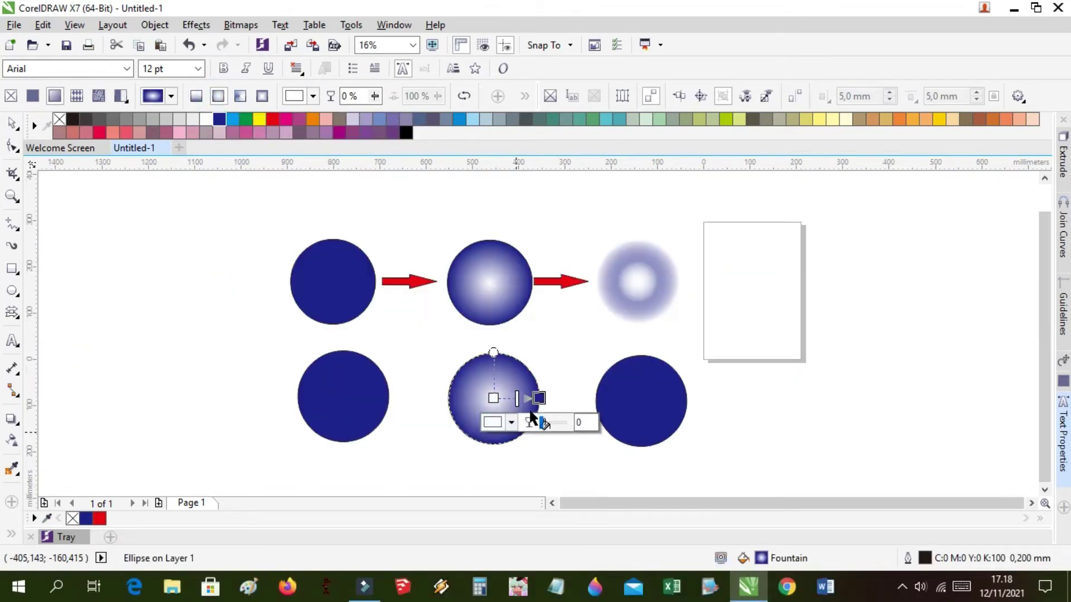
- Try red C22 M99 Y100 K0 as the centre colour of the middle circle's fountain fill
scroll(580, 410, "up", 2)
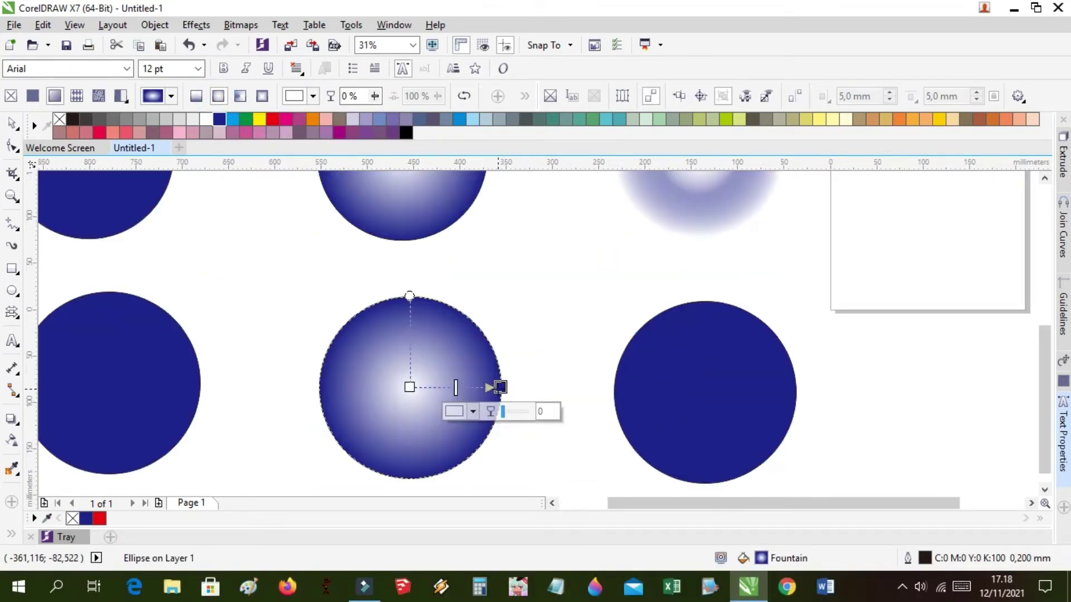
left_click(409, 387)
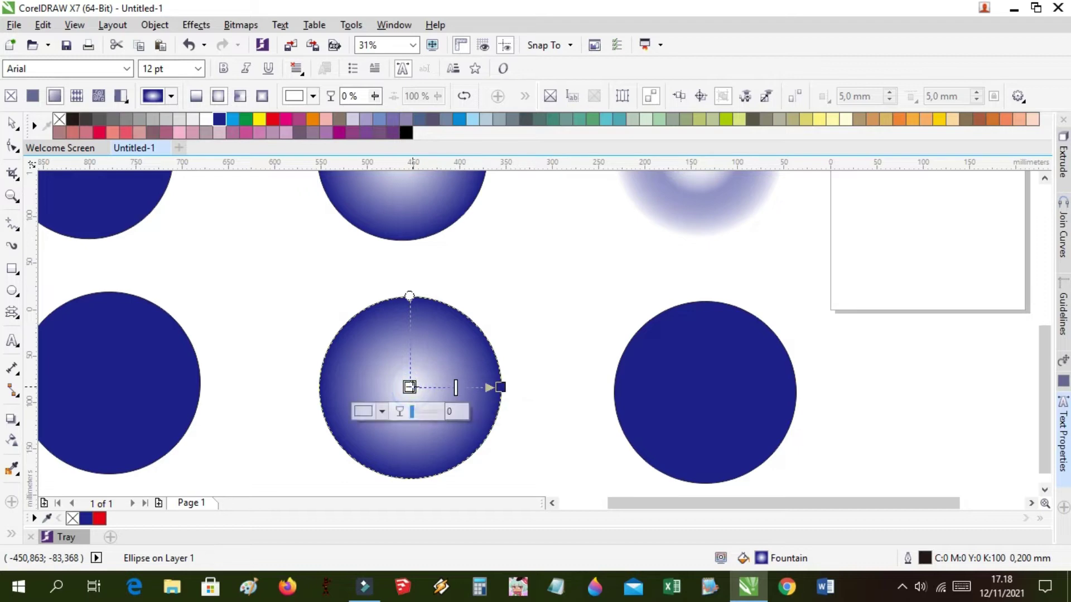
left_click(382, 411)
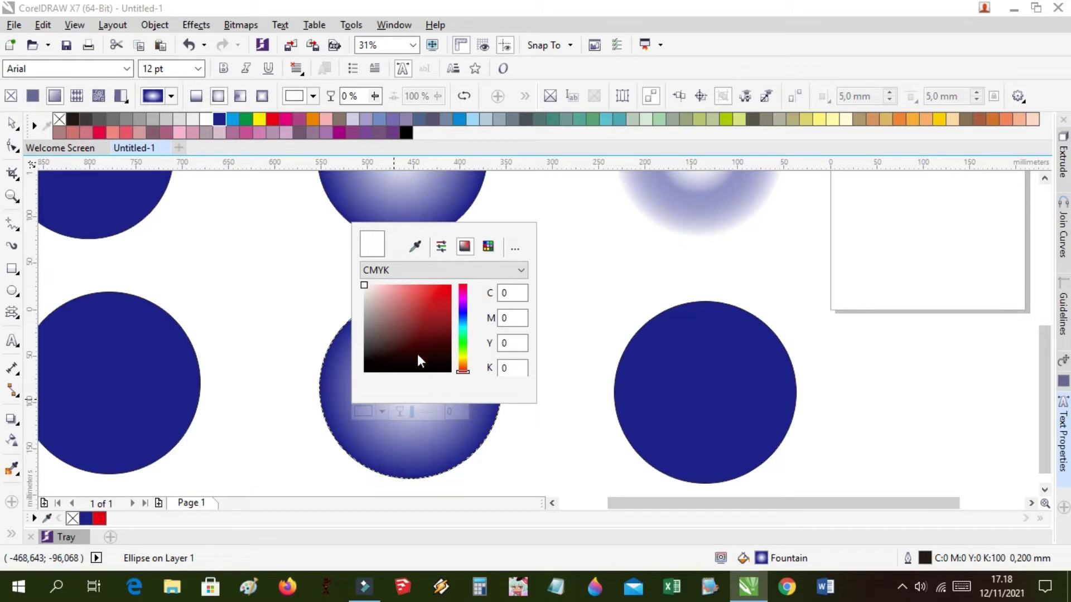
left_click(429, 304)
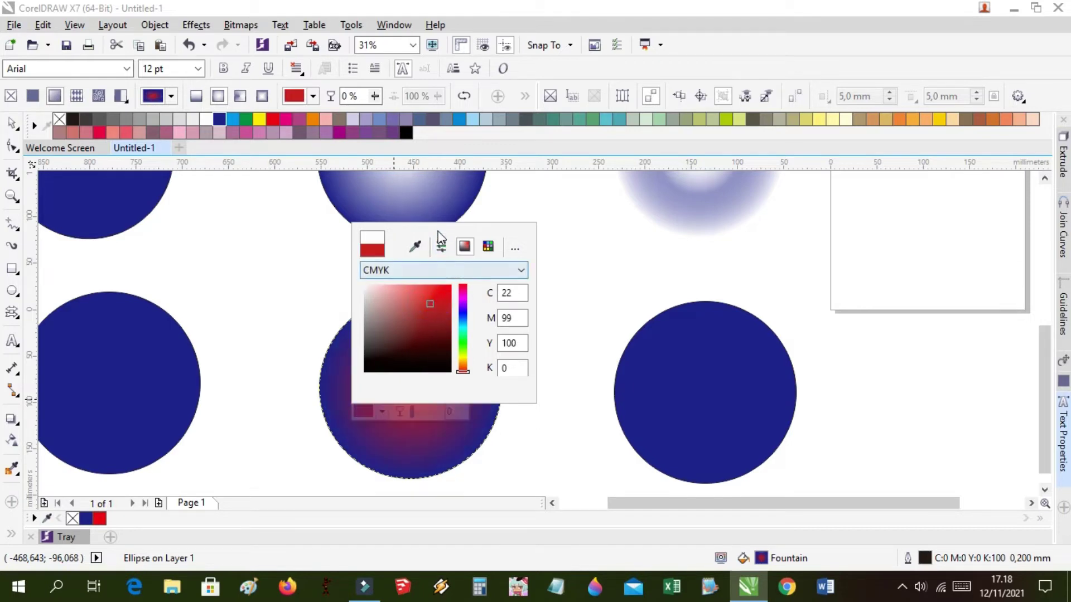
left_click(566, 243)
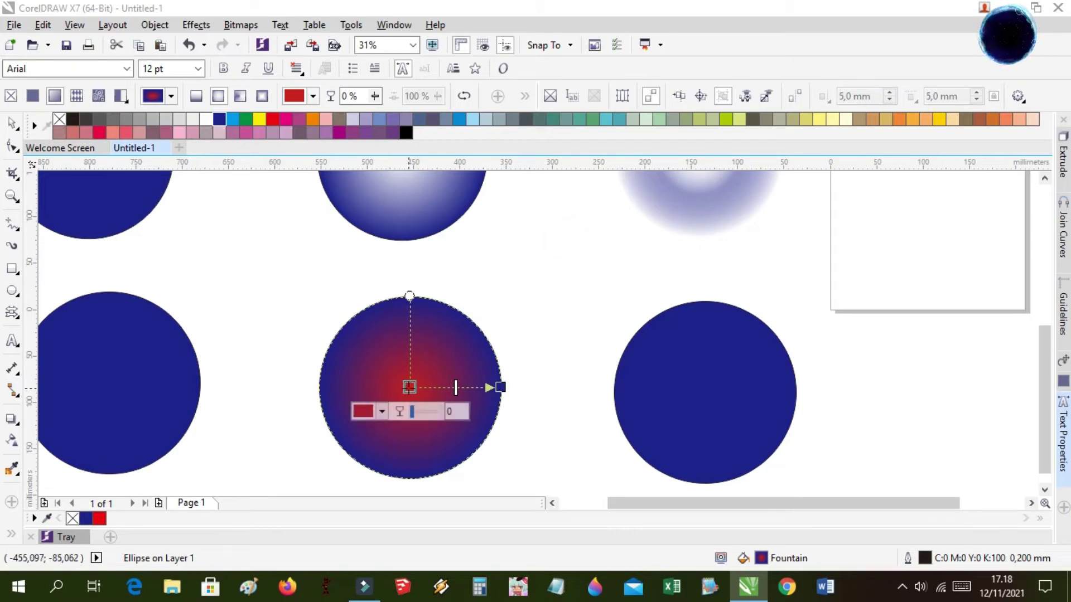
- Set the centre colour of the middle circle's fountain fill to C5 M12 Y7 K0
left_click(384, 412)
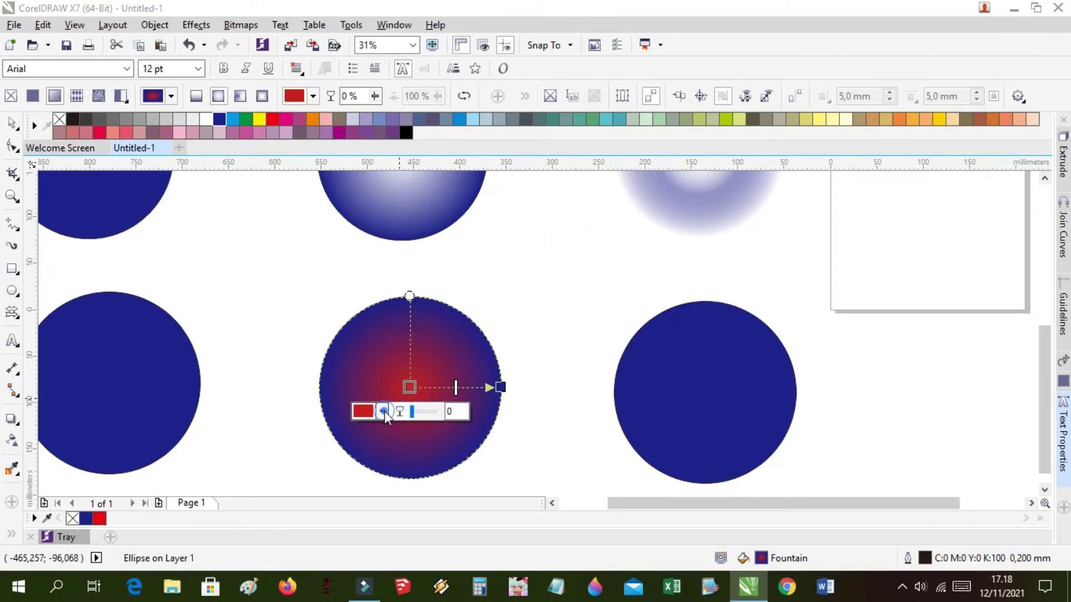
left_click(369, 290)
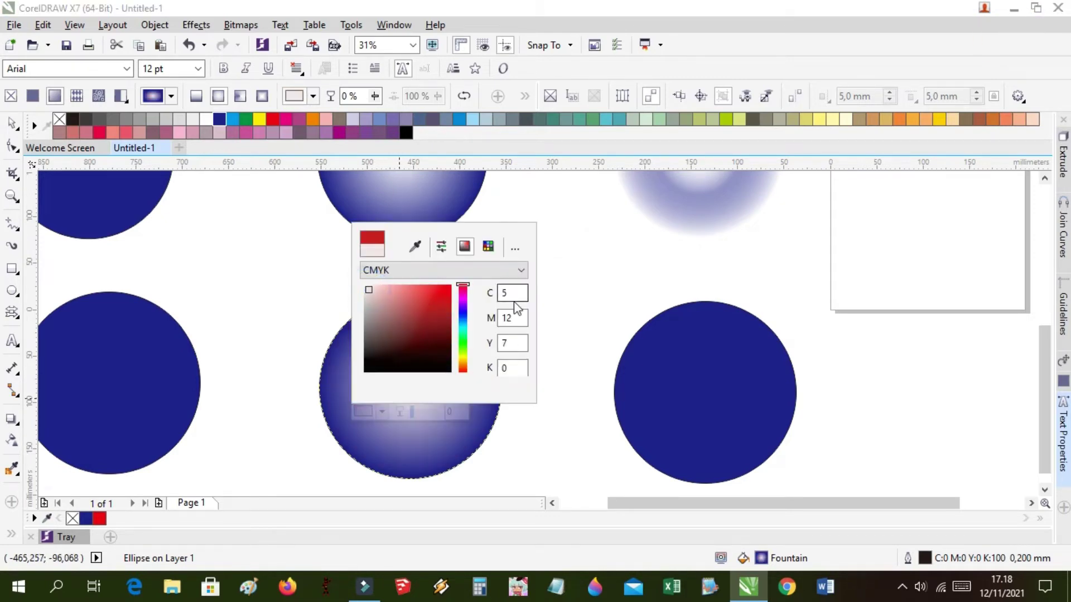
left_click(567, 301)
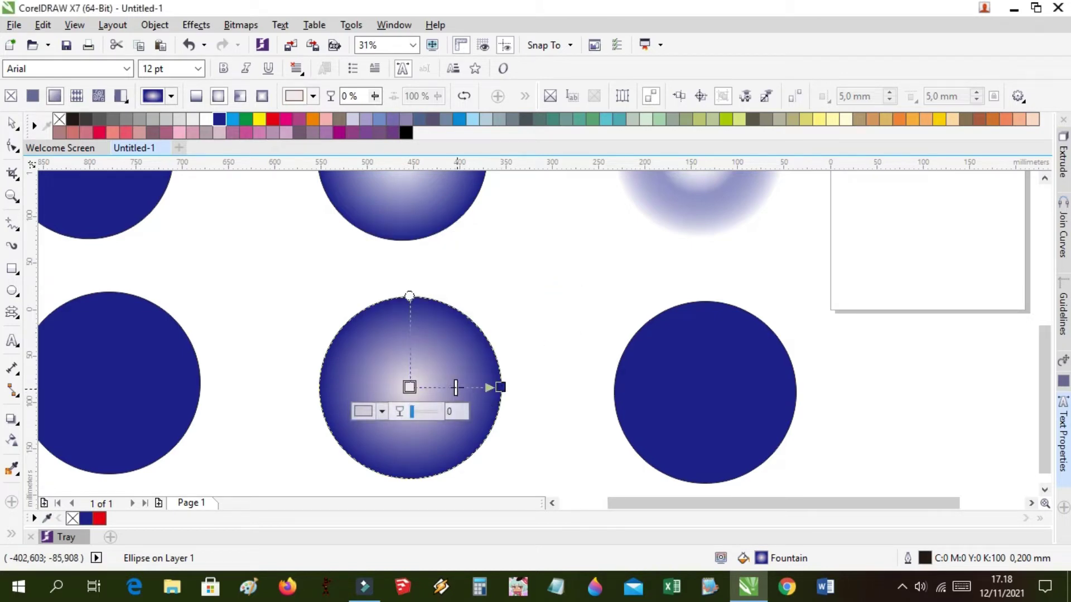
- Adjust the gradient midpoint of the middle circle so it sits slightly closer to the blue rim, and deselect the circle
left_click_drag(455, 387, 441, 387)
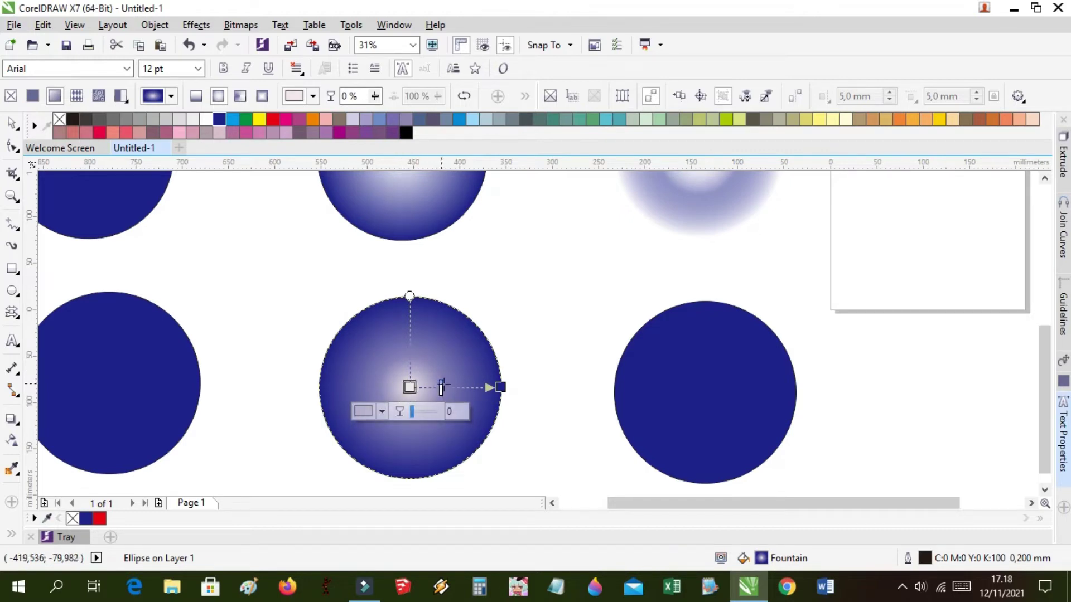
left_click_drag(442, 387, 465, 387)
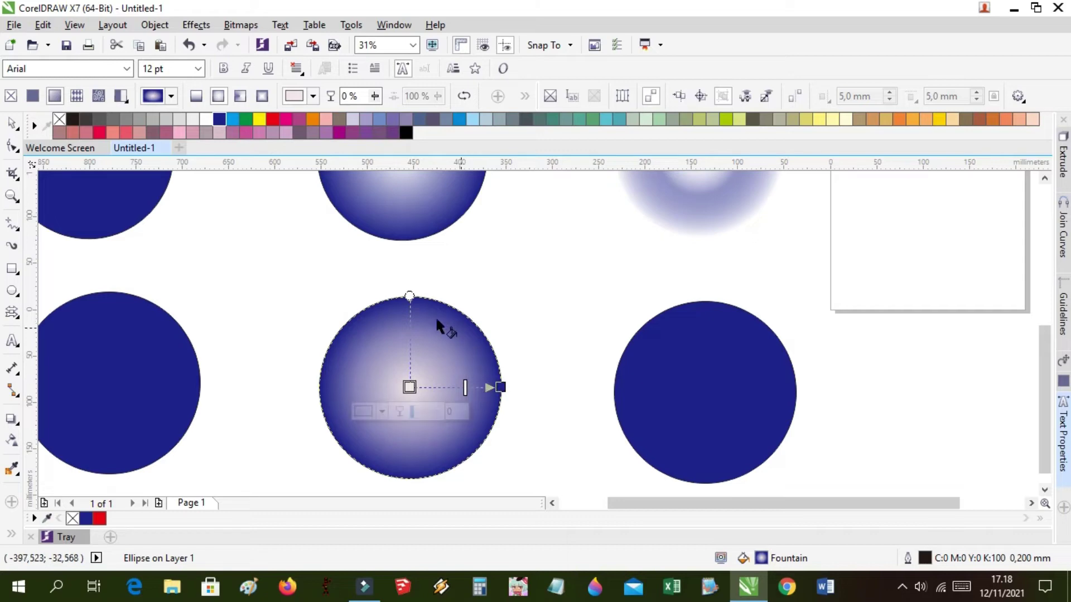
key("space")
left_click(192, 240)
scroll(195, 242, "down", 2)
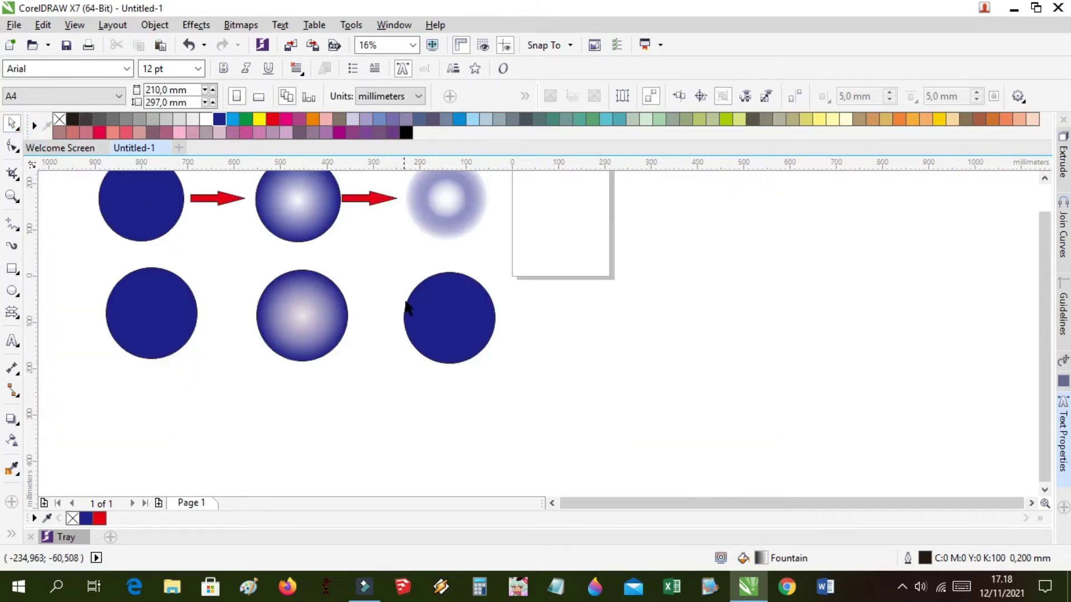
- Apply an elliptical fountain fill to the solid blue circle below the soft-ring example
scroll(413, 302, "up", 2)
left_click(440, 311)
scroll(466, 338, "down", 2)
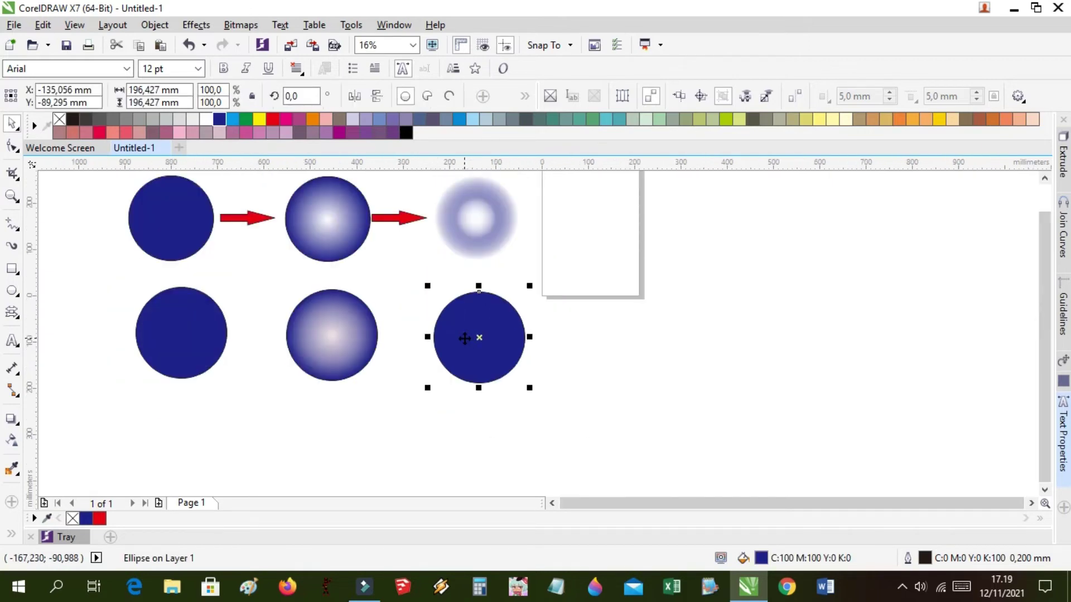
key("g")
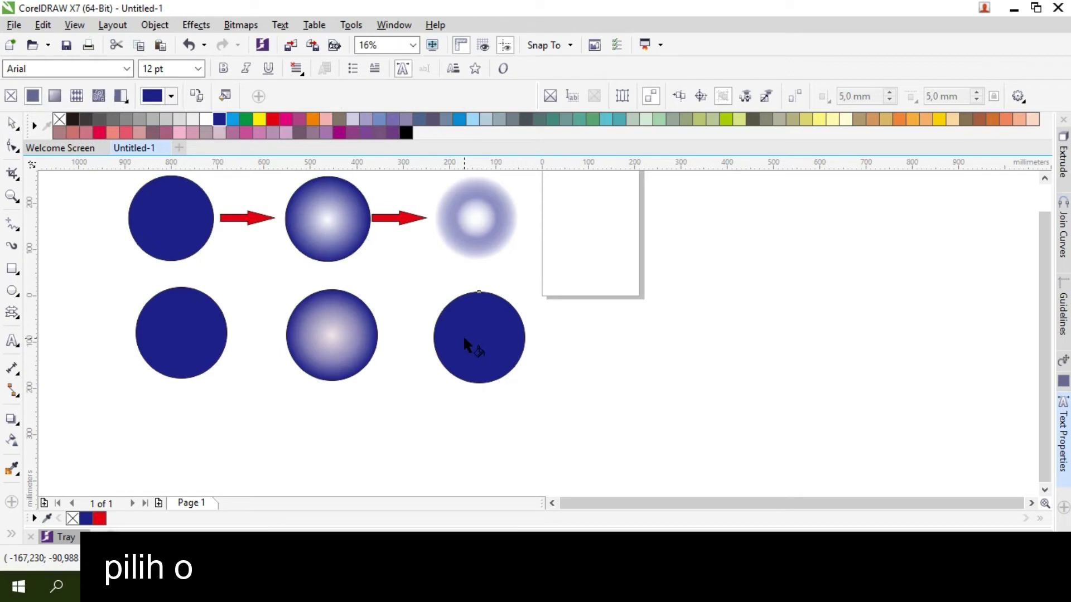
left_click(55, 96)
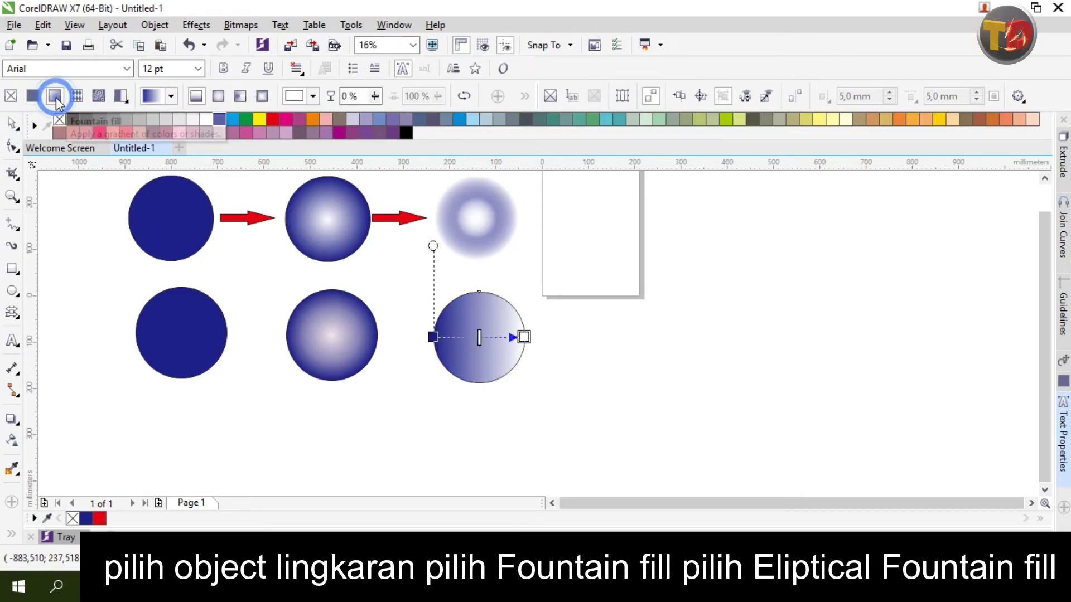
left_click(218, 100)
scroll(484, 337, "up", 2)
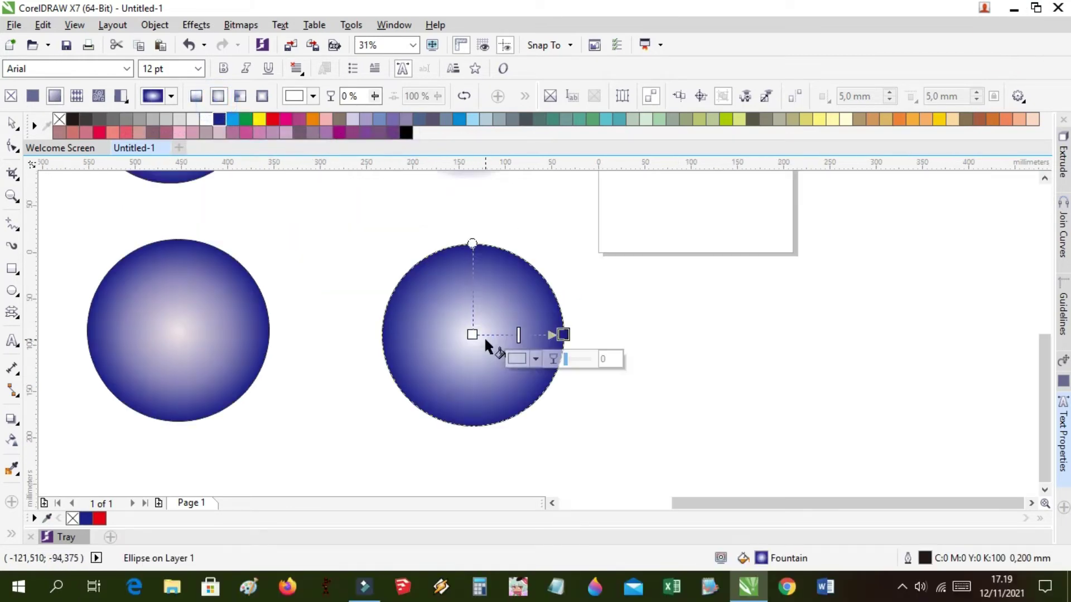
- Set the transparency of the blue rim colour in the lower circle's elliptical fountain fill to 100%
mouse_move(557, 334)
left_mouse_down()
mouse_move(565, 321)
mouse_move(564, 341)
left_mouse_up()
scroll(564, 341, "up", 2)
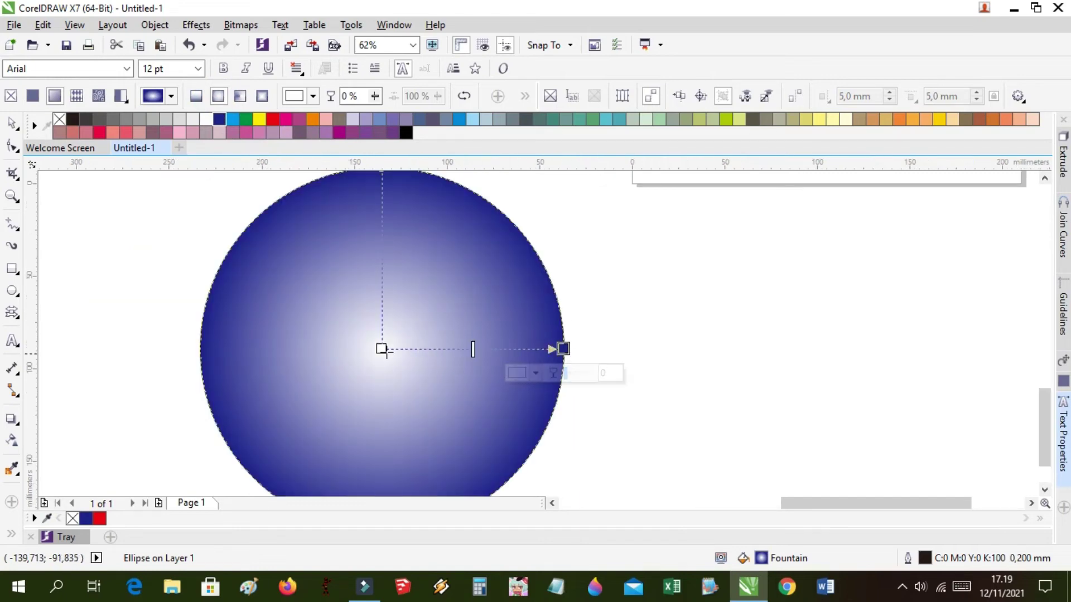
left_click(563, 349)
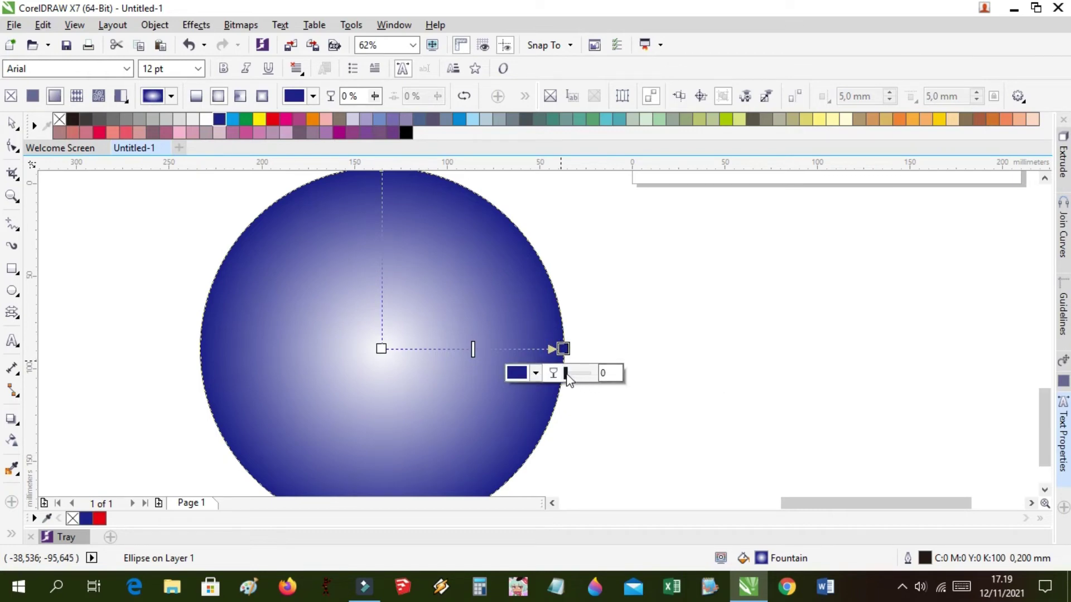
left_click_drag(567, 377, 590, 381)
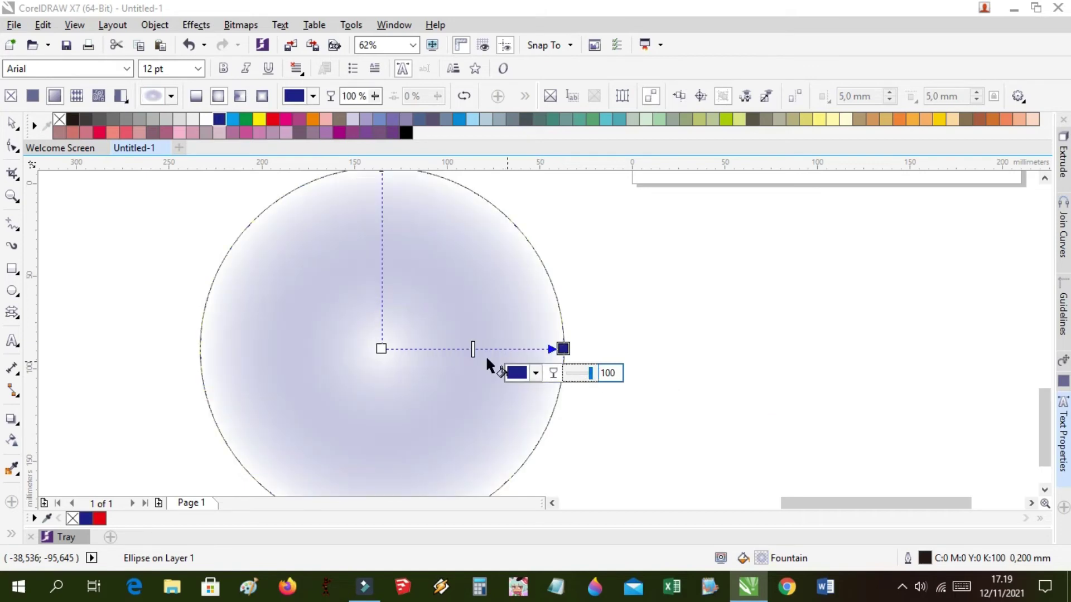
- Set the transparency of the white centre colour in the same circle's fountain fill to 100%
left_click(382, 350)
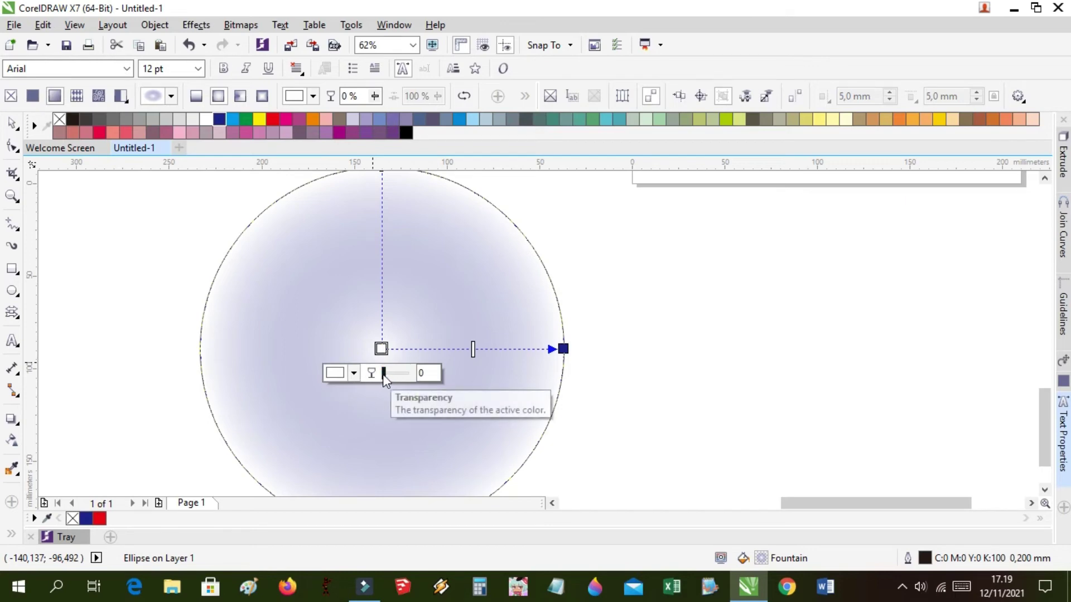
left_click_drag(383, 374, 396, 373)
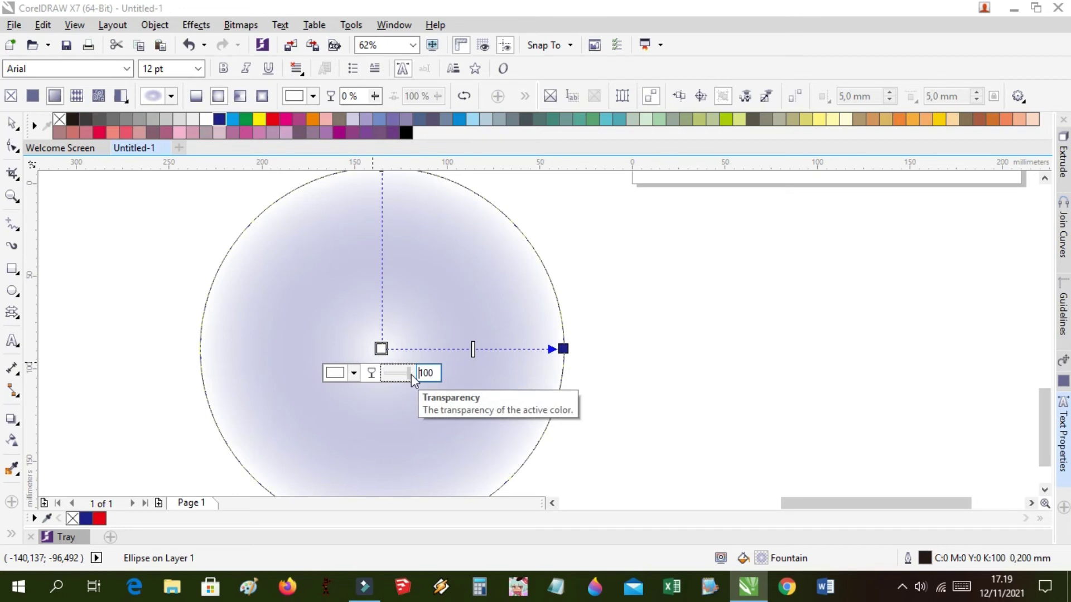
left_click(411, 374)
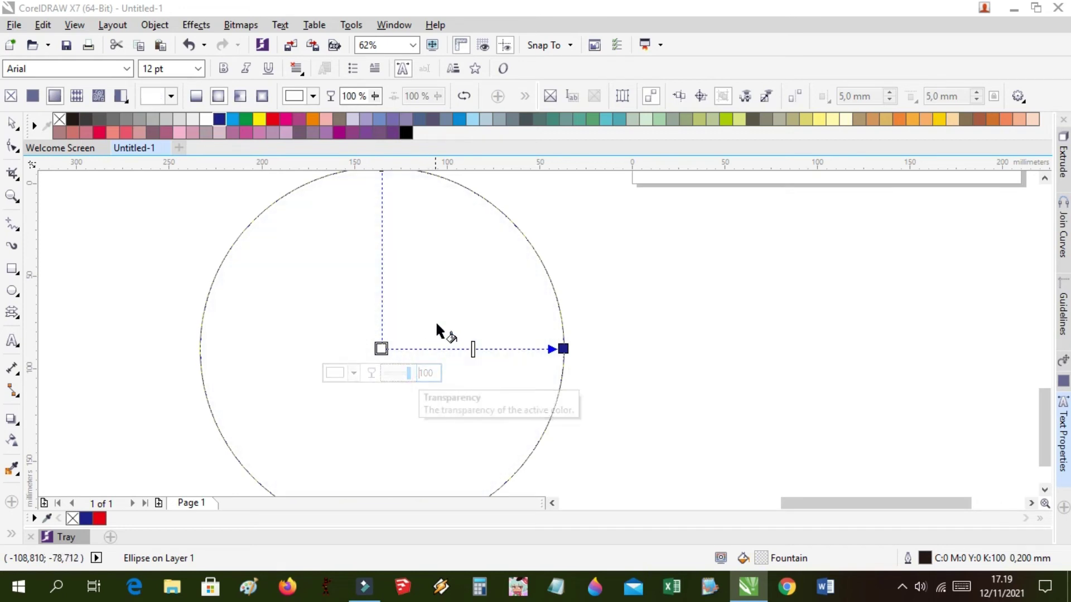
- Add an intermediate colour node at the 56% position of the fountain fill and set its transparency to 6%
double_click(462, 349)
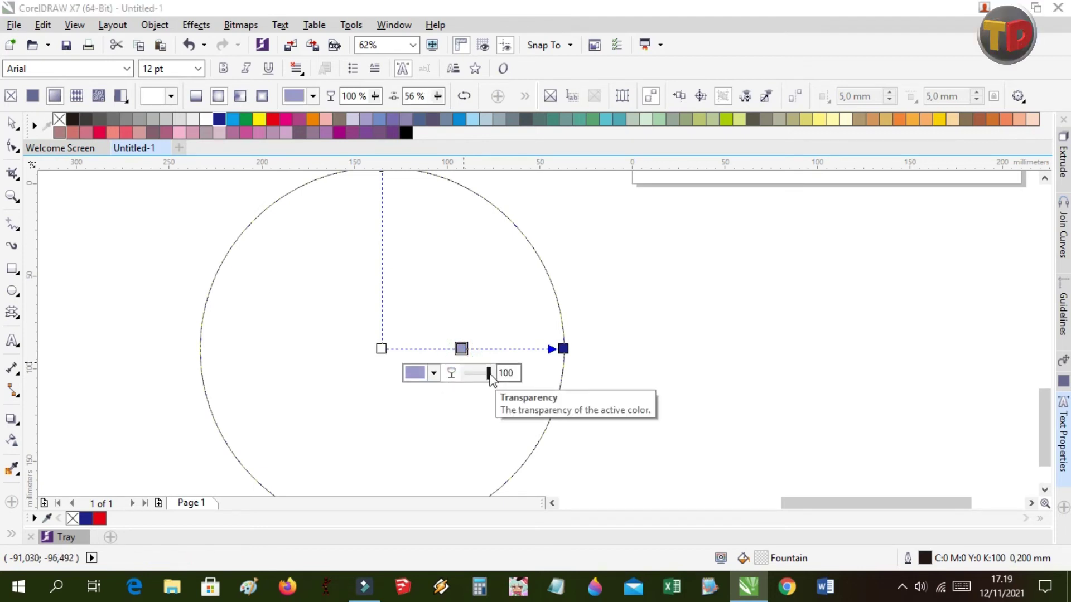
left_click_drag(489, 371, 467, 375)
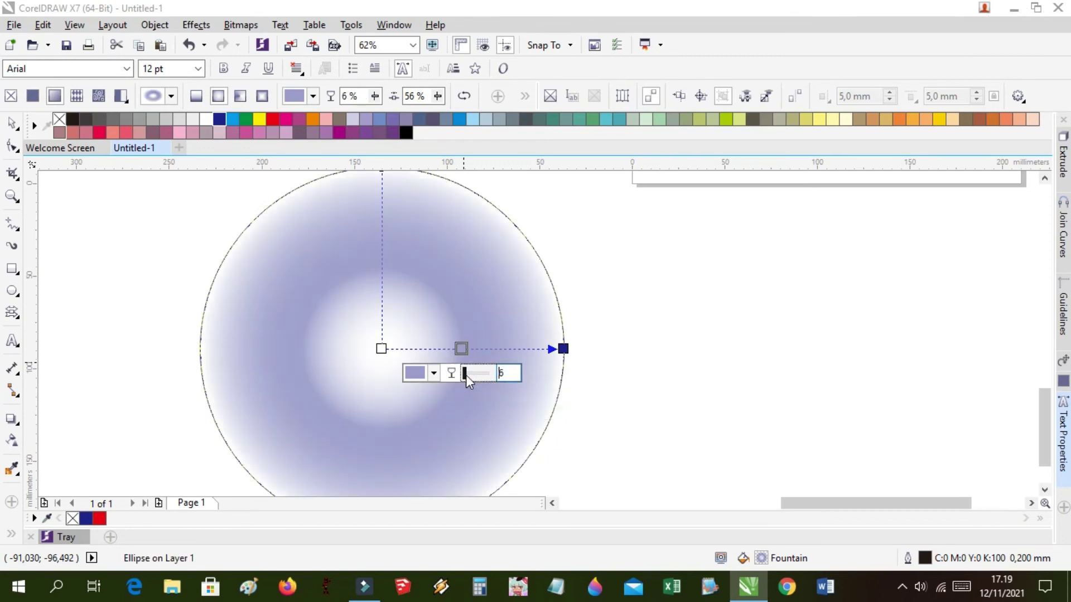
left_click(11, 122)
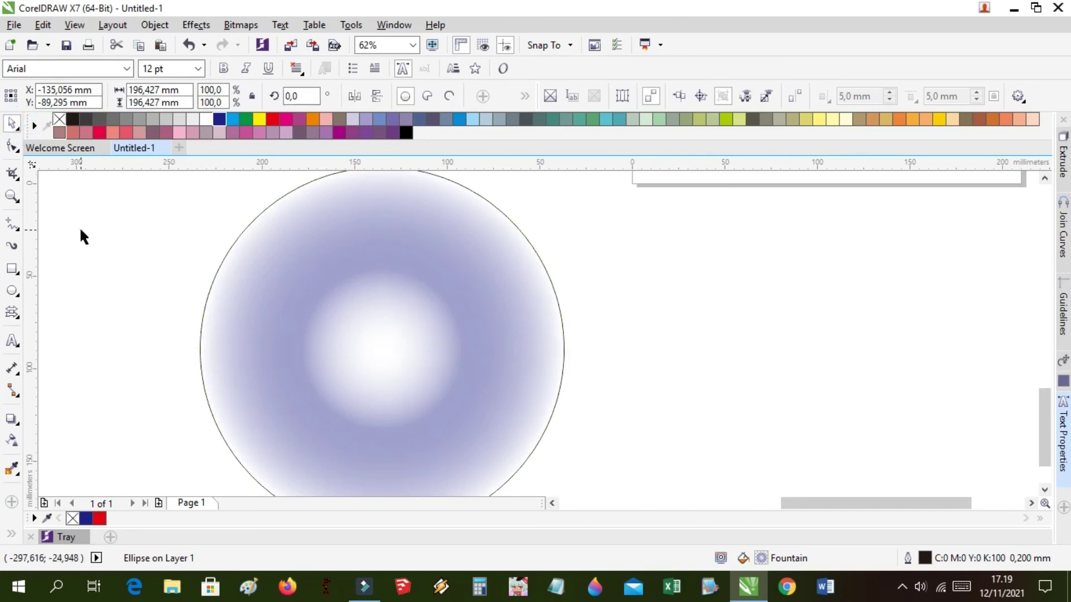
- Try removing the outline colour of the new soft-ring circle, and undo the removal
key("F3")
left_click(390, 282)
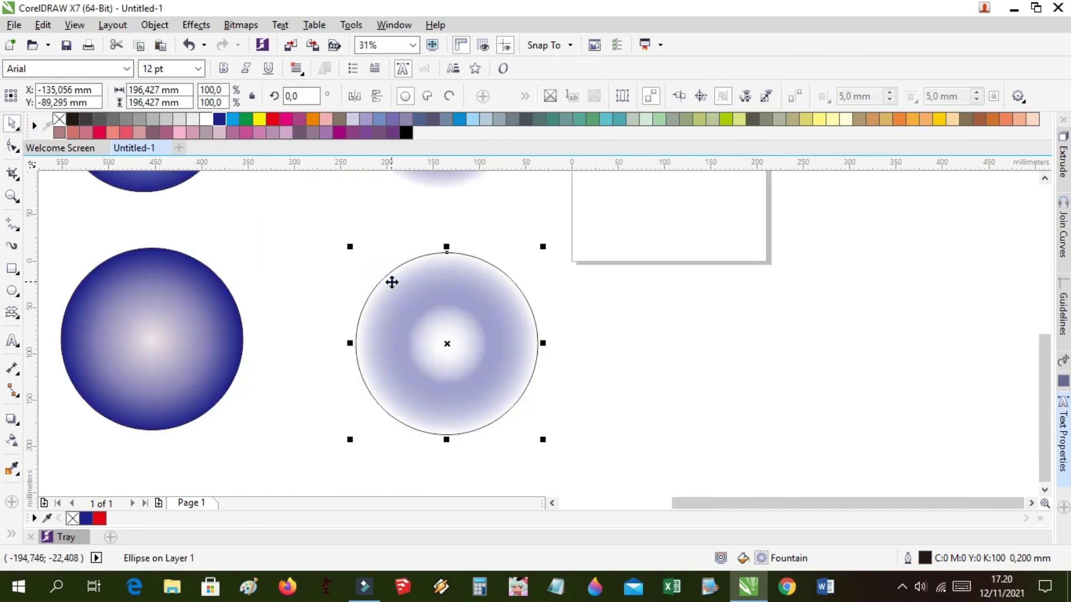
right_click(60, 121)
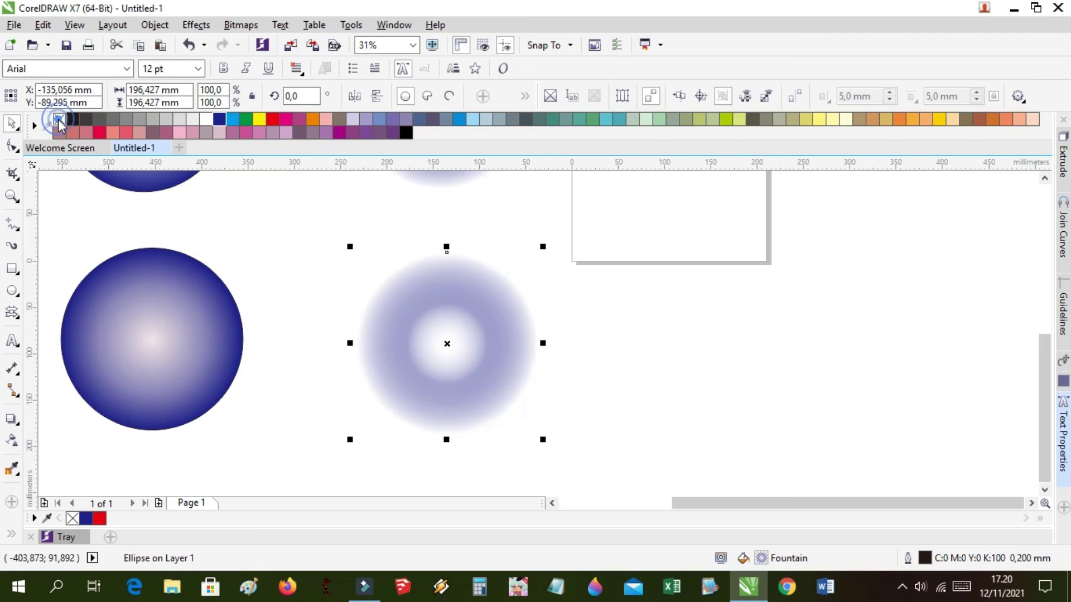
left_click(190, 45)
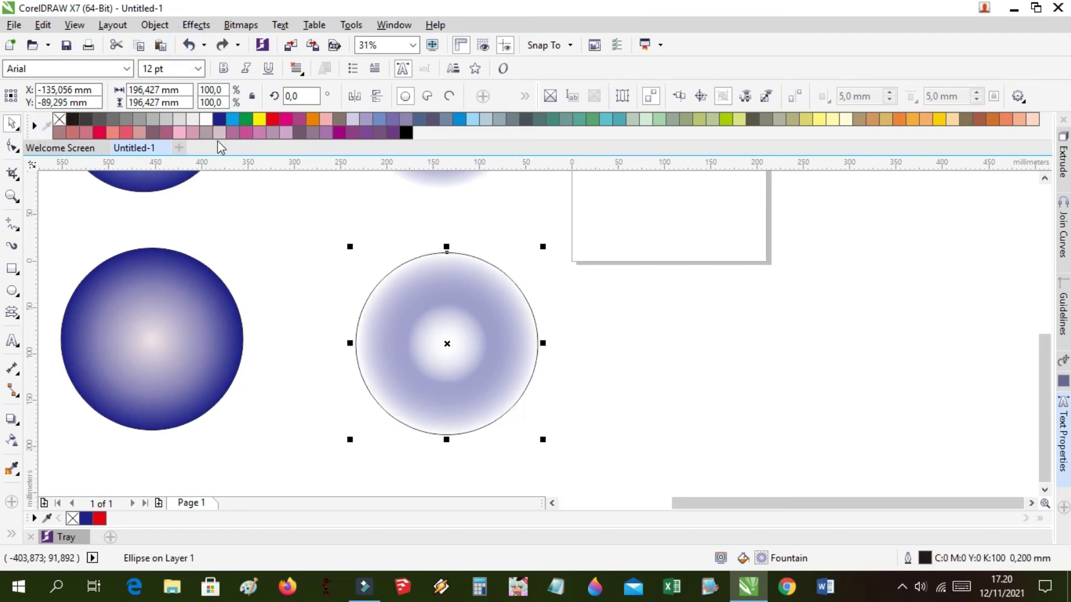
- Set the outline width of the new soft-ring circle to None and deselect the circle
left_click(523, 97)
left_click(419, 128)
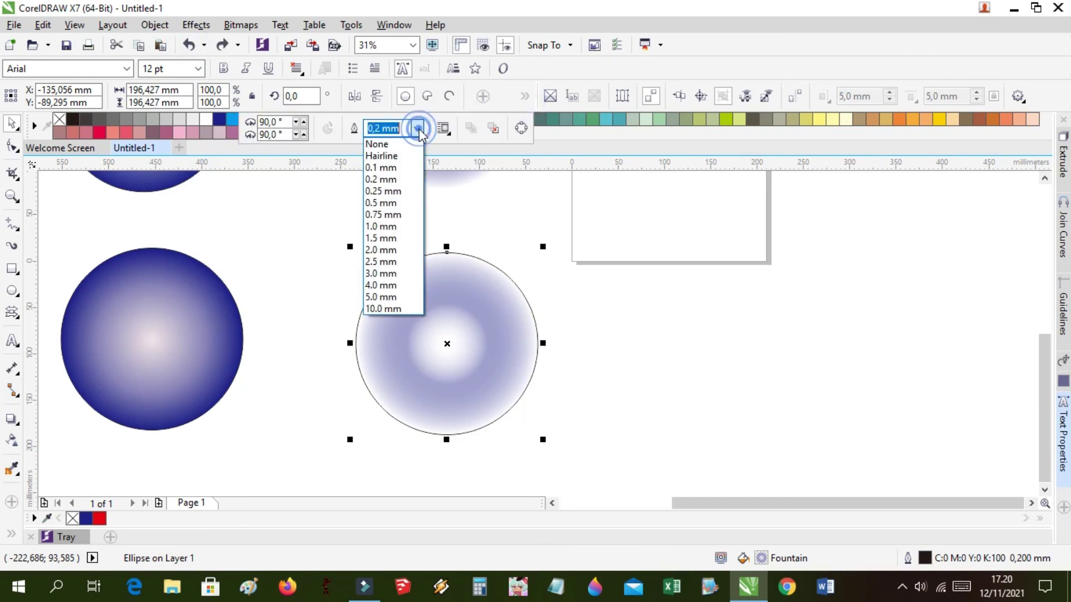
left_click(392, 145)
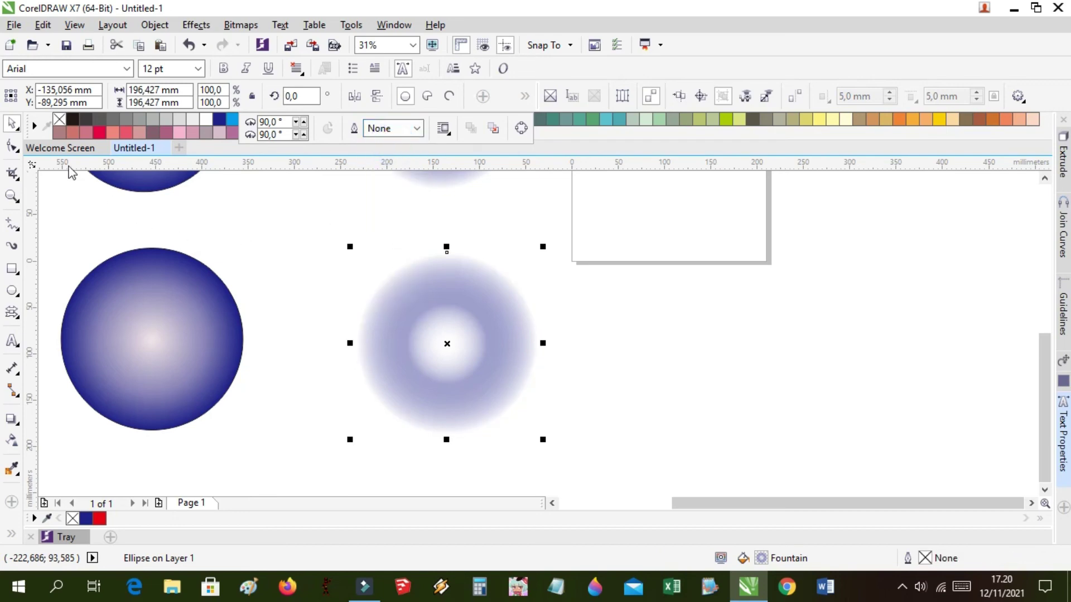
left_click(22, 124)
left_click(193, 215)
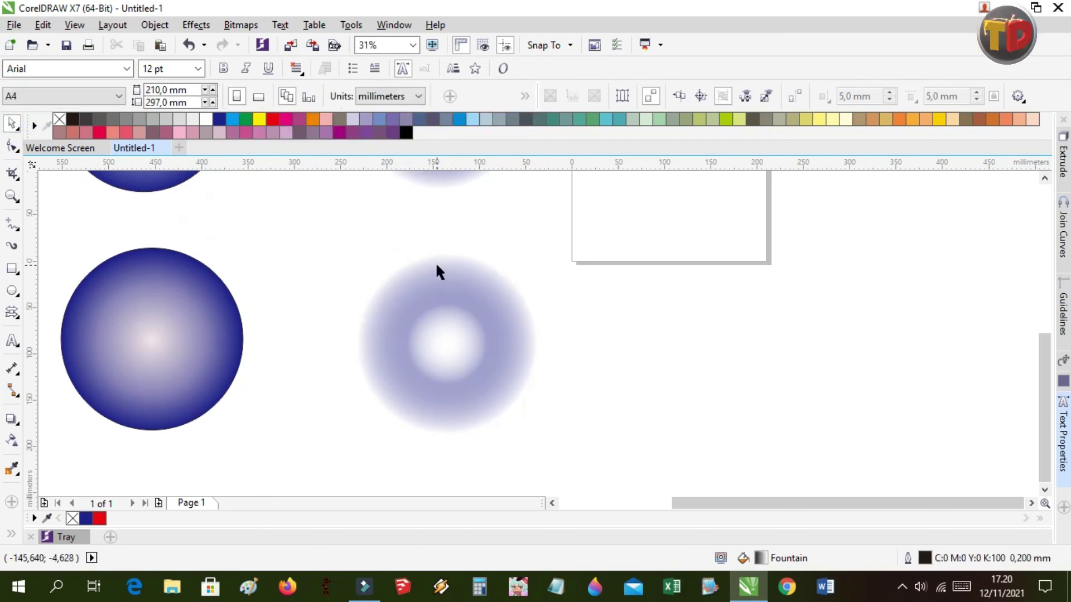
scroll(436, 261, "down", 2)
scroll(338, 253, "down", 1)
scroll(301, 206, "up", 1)
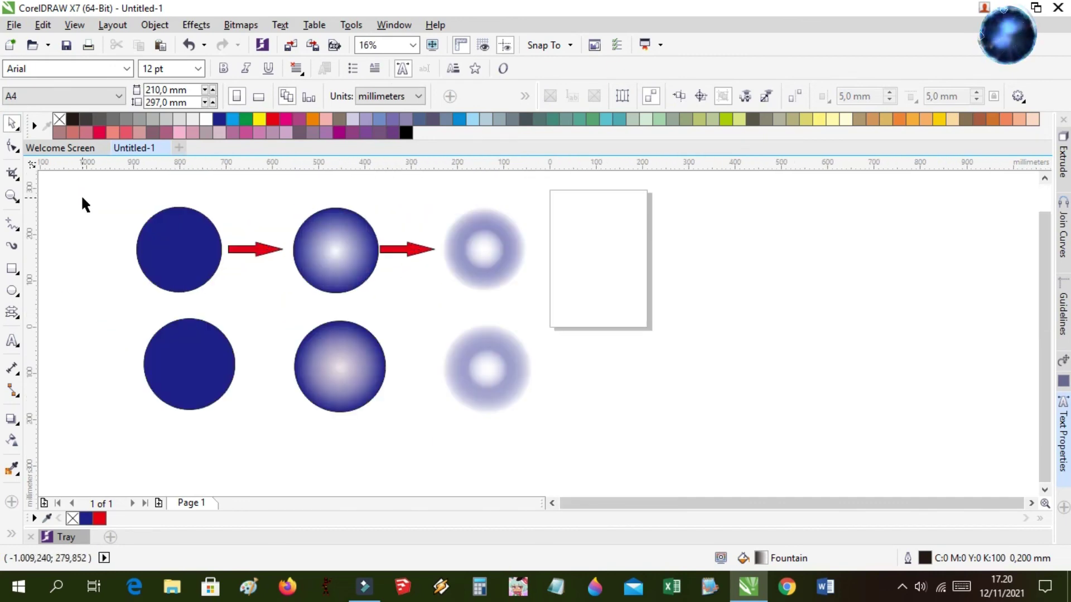